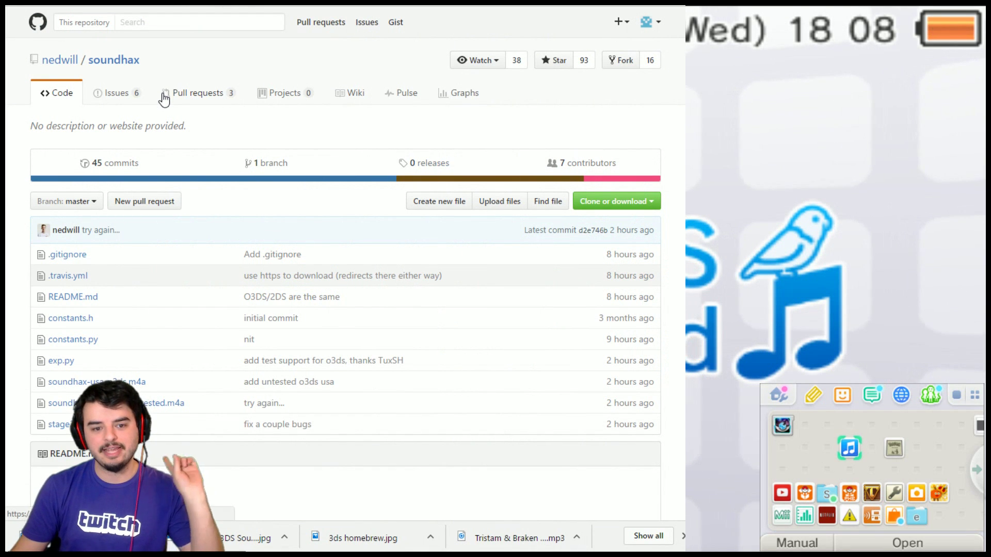
Step: Examine the contributors graphs of the soundhax repository and return to its code page
{"action": "left_click", "coordinate": [572, 165]}
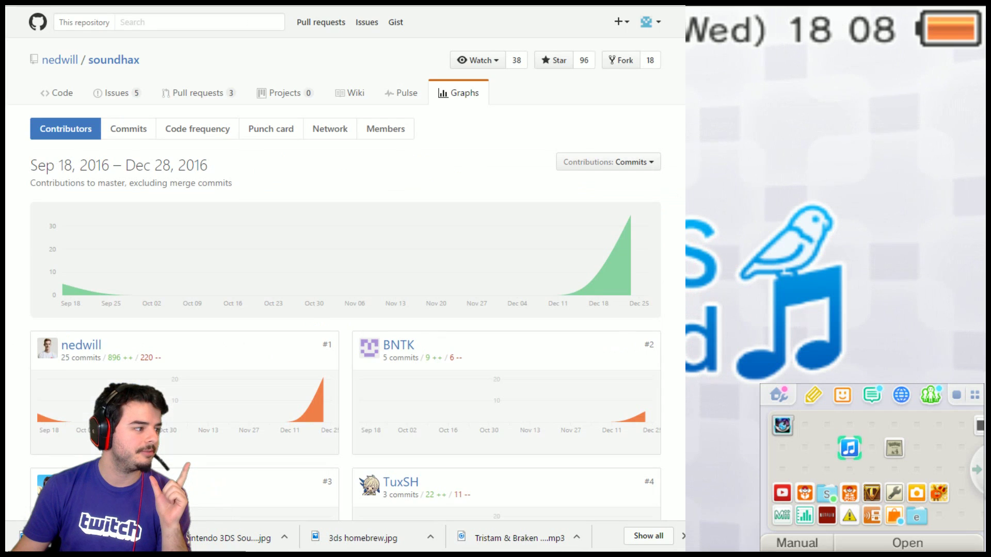
{"action": "scroll", "coordinate": [246, 178], "scroll_direction": "down", "scroll_amount": 5}
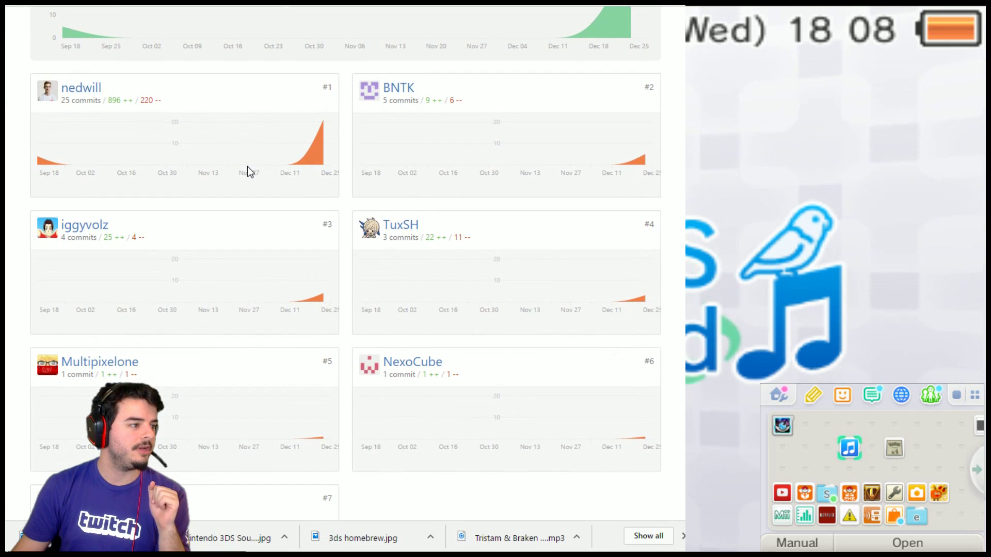
{"action": "scroll", "coordinate": [248, 167], "scroll_direction": "down", "scroll_amount": 3}
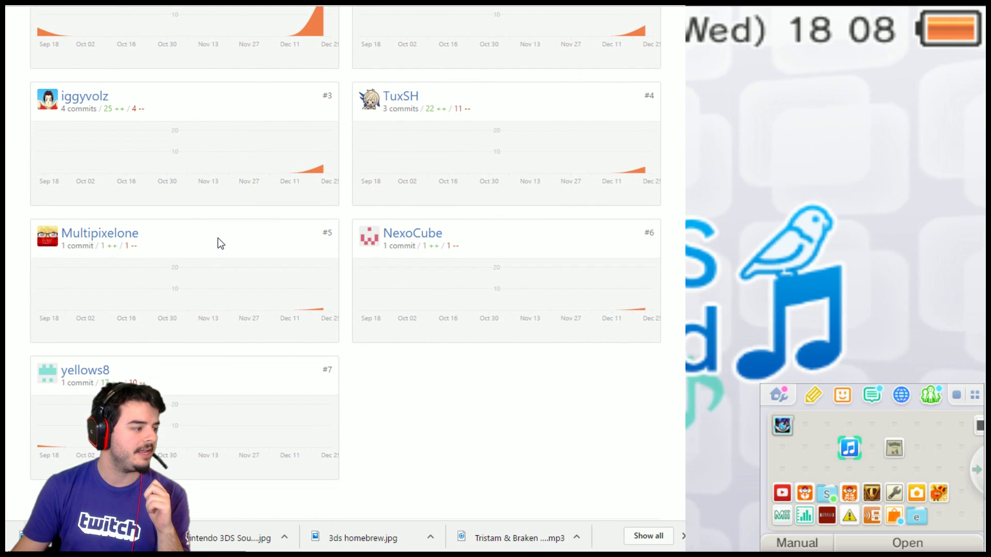
{"action": "scroll", "coordinate": [217, 243], "scroll_direction": "down", "scroll_amount": 2}
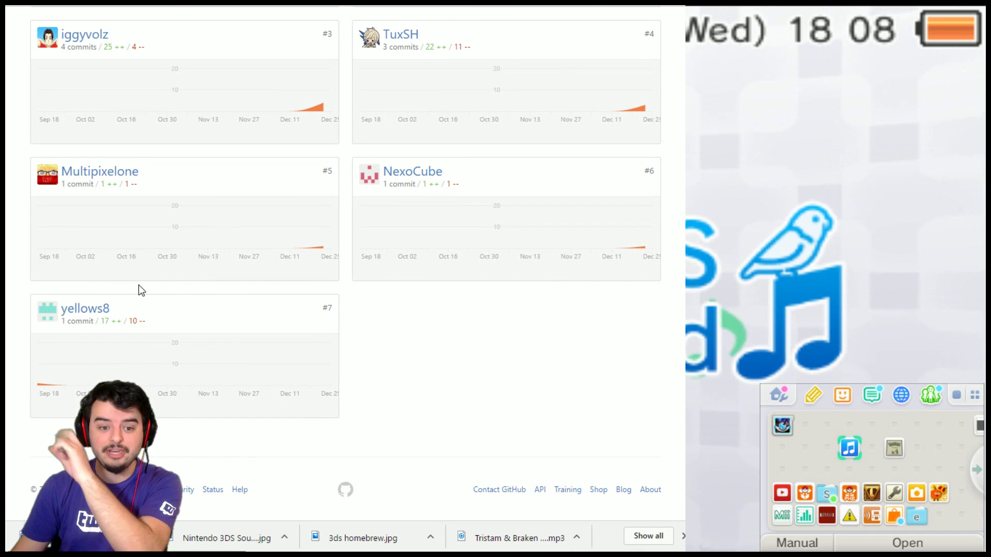
{"action": "scroll", "coordinate": [171, 221], "scroll_direction": "up", "scroll_amount": 6}
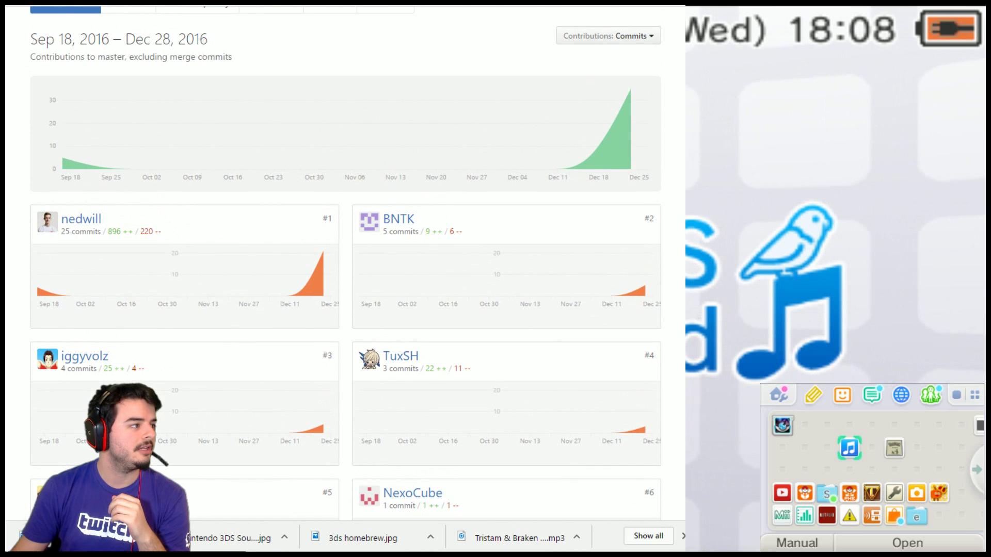
{"action": "key", "text": "alt+Left"}
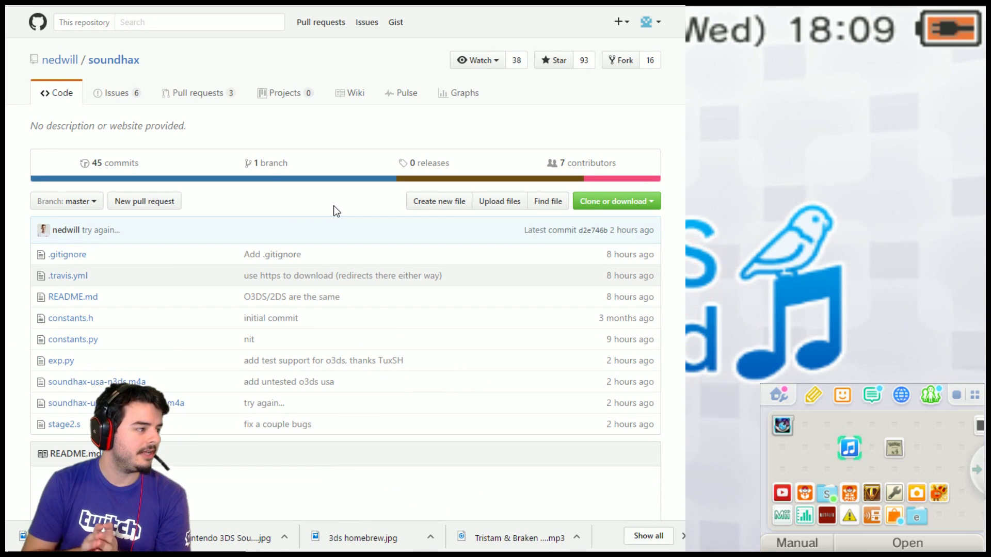
Step: Go back to the Homebrew Launcher site and review its supported titles, SD card preparation and otherapp payload sections
{"action": "key", "text": "alt+Left"}
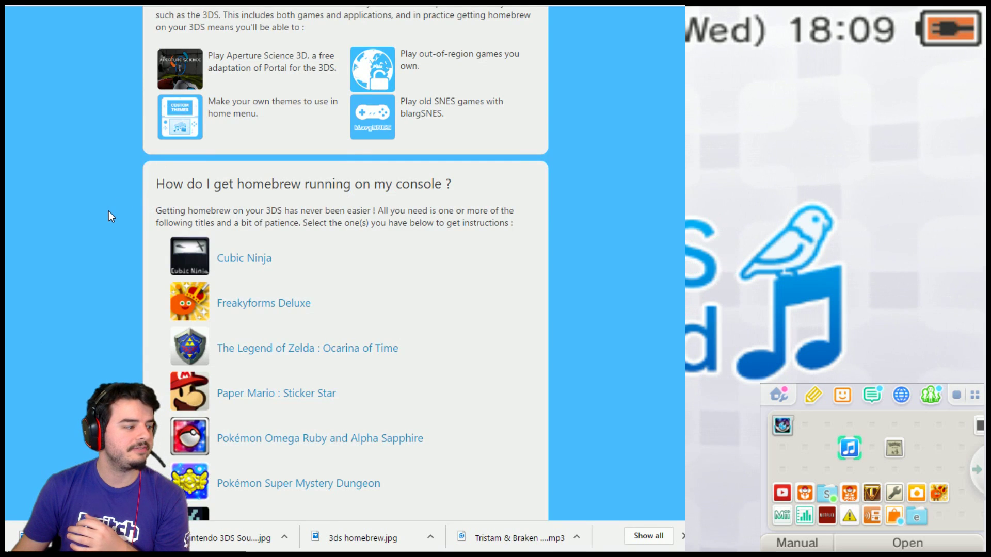
{"action": "scroll", "coordinate": [108, 211], "scroll_direction": "up", "scroll_amount": 5}
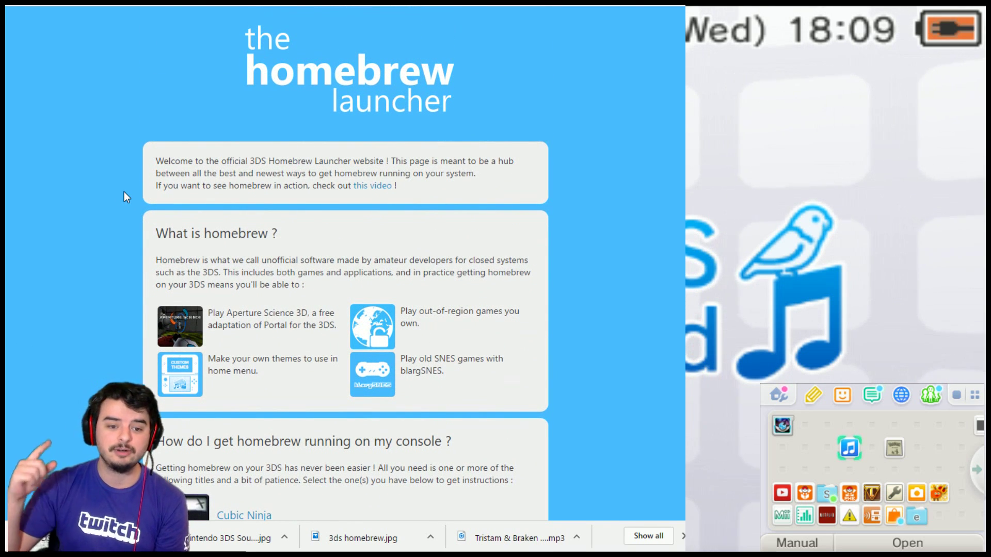
{"action": "scroll", "coordinate": [124, 191], "scroll_direction": "down", "scroll_amount": 13}
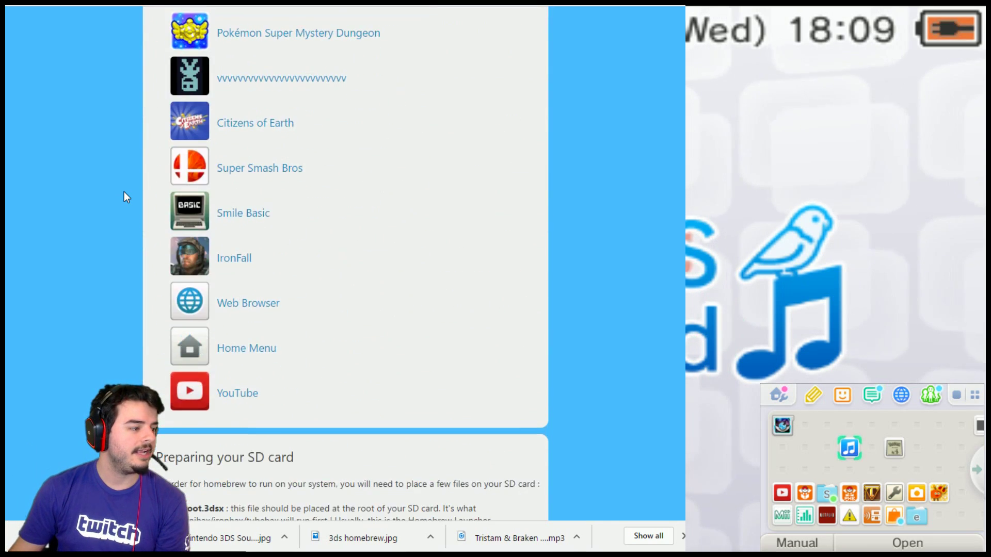
{"action": "scroll", "coordinate": [150, 176], "scroll_direction": "down", "scroll_amount": 5}
{"action": "scroll", "coordinate": [222, 224], "scroll_direction": "down", "scroll_amount": 4}
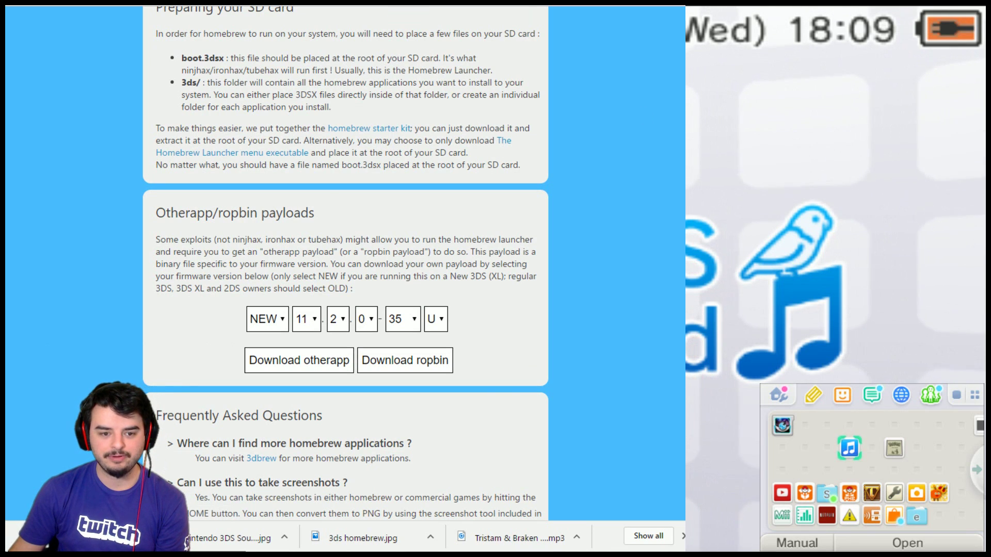
Step: Bring up the Example folder in File Explorer, download the homebrew starter kit and place its zip in that folder
{"action": "key", "text": "alt+Tab"}
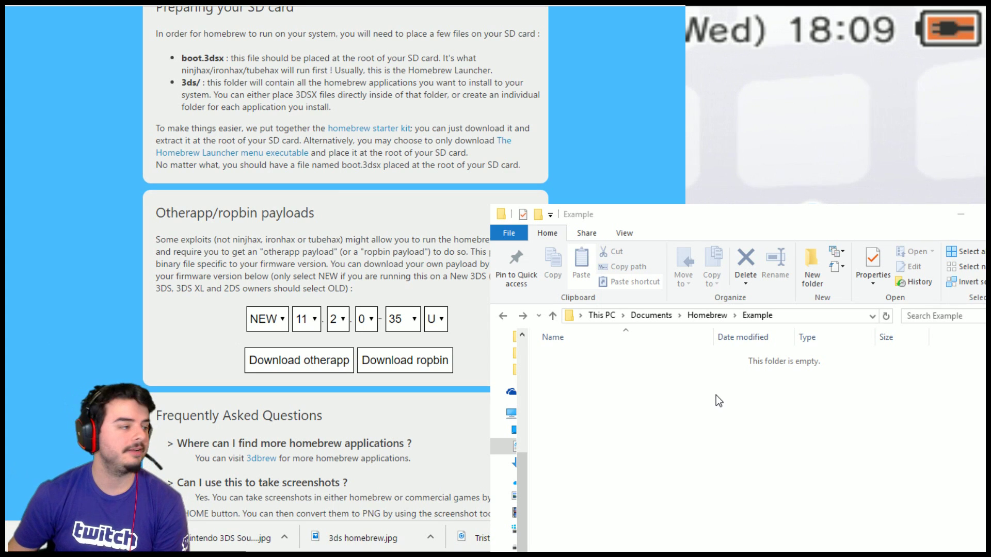
{"action": "scroll", "coordinate": [283, 270], "scroll_direction": "up", "scroll_amount": 15}
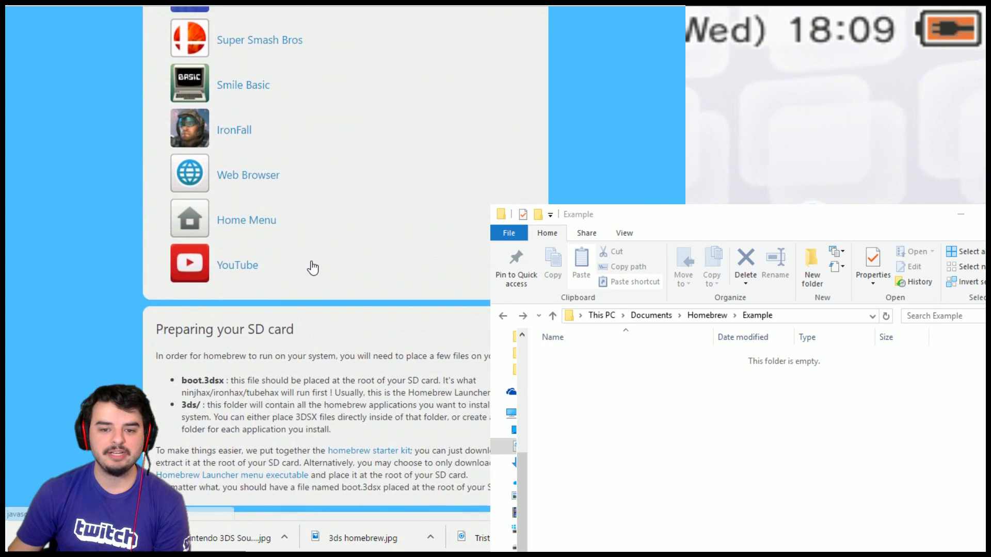
{"action": "scroll", "coordinate": [312, 266], "scroll_direction": "down", "scroll_amount": 10}
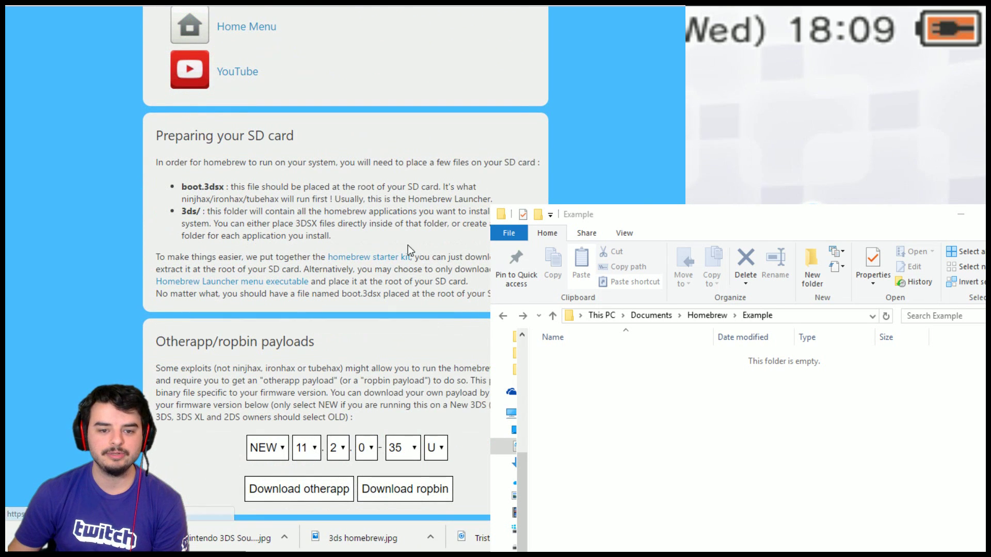
{"action": "left_click", "coordinate": [383, 262]}
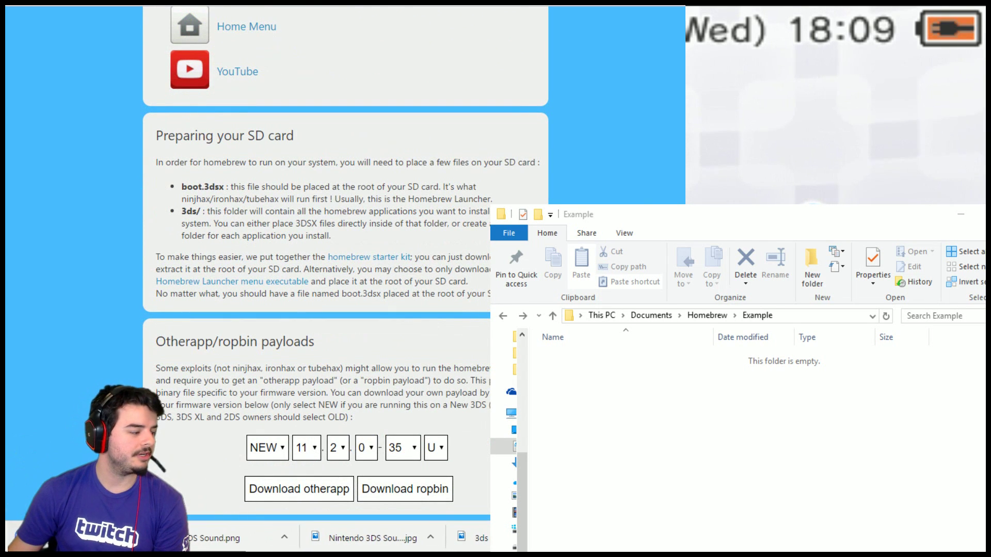
{"action": "left_click_drag", "start_coordinate": [78, 538], "coordinate": [676, 530]}
{"action": "left_click_drag", "start_coordinate": [767, 399], "coordinate": [764, 398]}
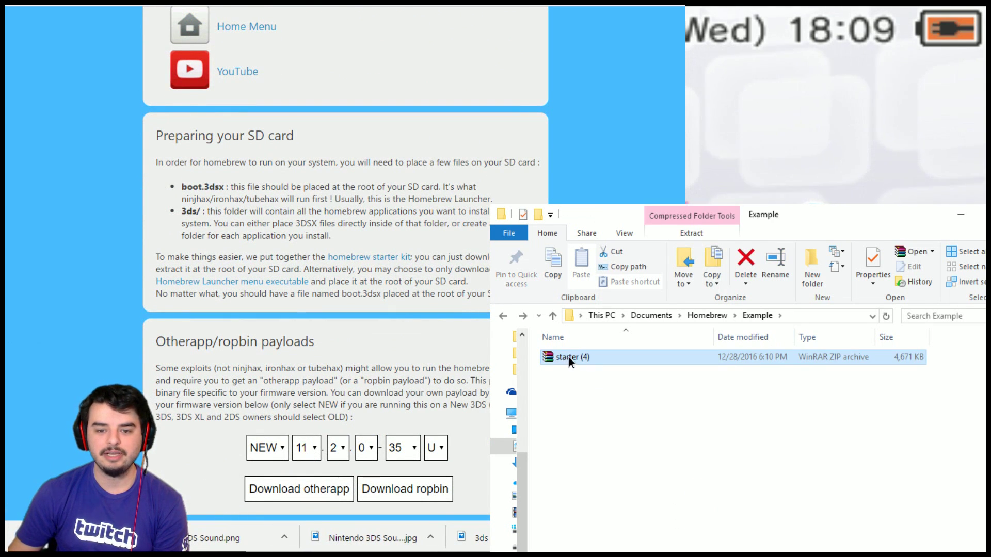
Step: Extract the starter (4) archive directly into the Example folder and delete the archive
{"action": "right_click", "coordinate": [568, 358]}
{"action": "left_click", "coordinate": [624, 416]}
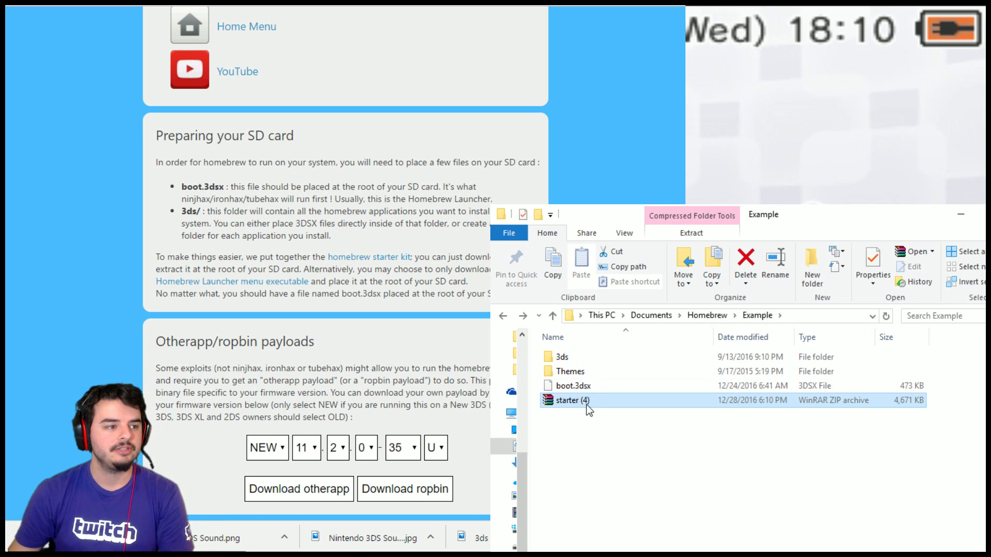
{"action": "key", "text": "Delete"}
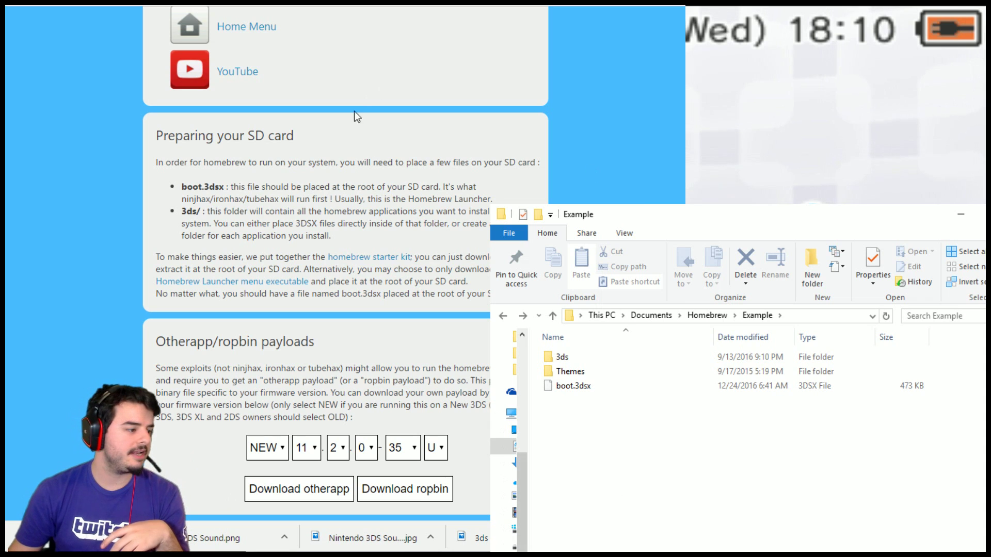
Step: Download the otherapp payload for firmware NEW 11.2.0-35 U and place the file in the Example folder
{"action": "scroll", "coordinate": [470, 243], "scroll_direction": "down", "scroll_amount": 3}
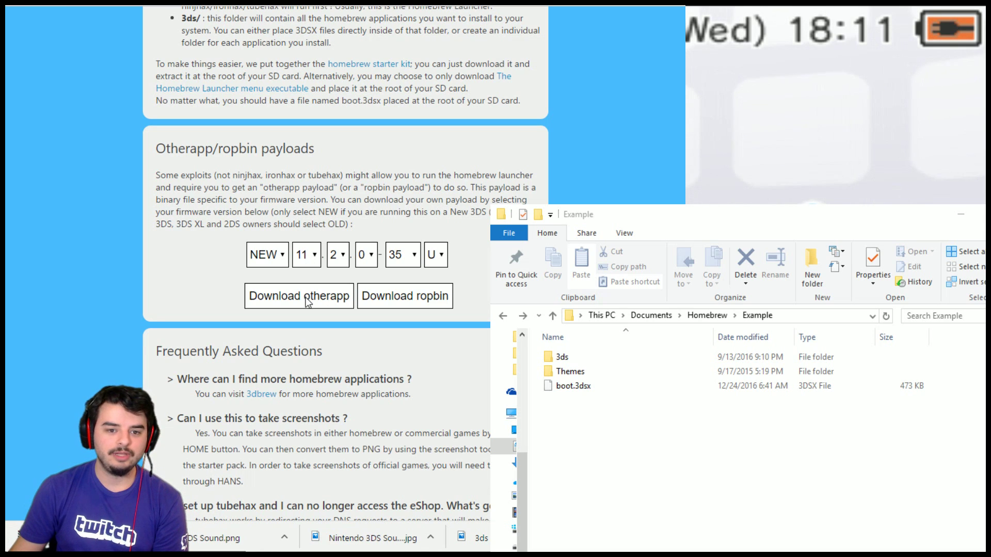
{"action": "left_click", "coordinate": [331, 296]}
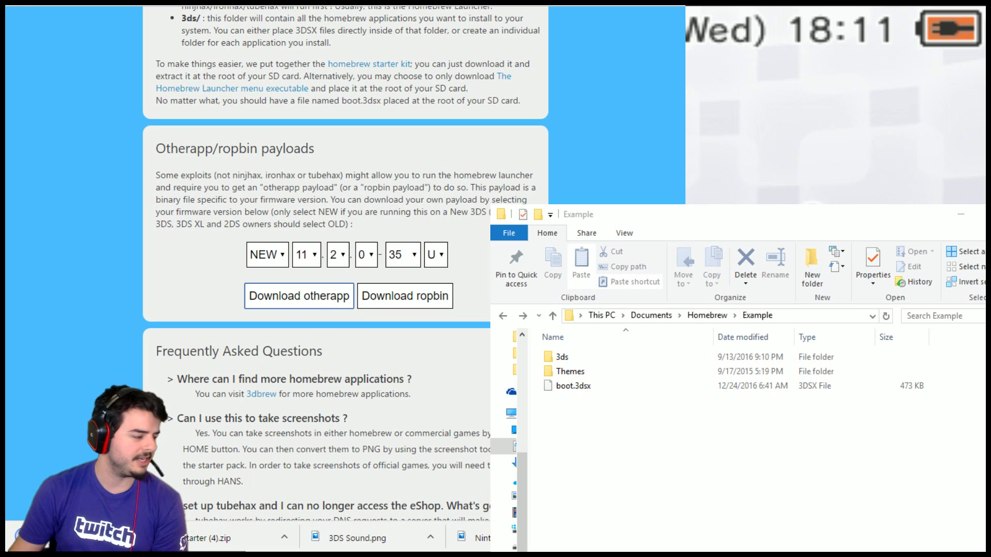
{"action": "left_click_drag", "start_coordinate": [77, 538], "coordinate": [637, 459]}
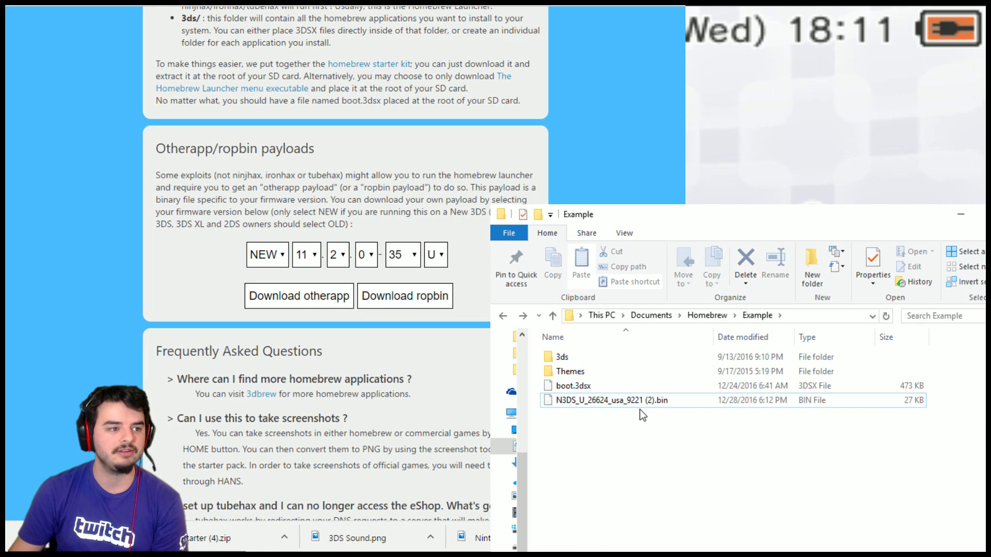
{"action": "left_click", "coordinate": [689, 419]}
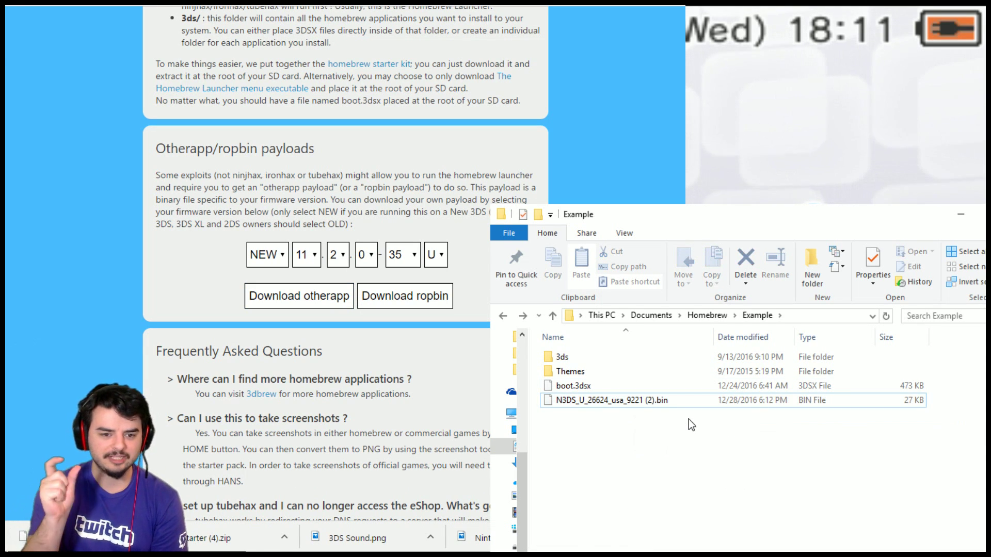
Step: Rename the downloaded payload file in the Example folder as otherapp.bin
{"action": "left_click", "coordinate": [591, 399]}
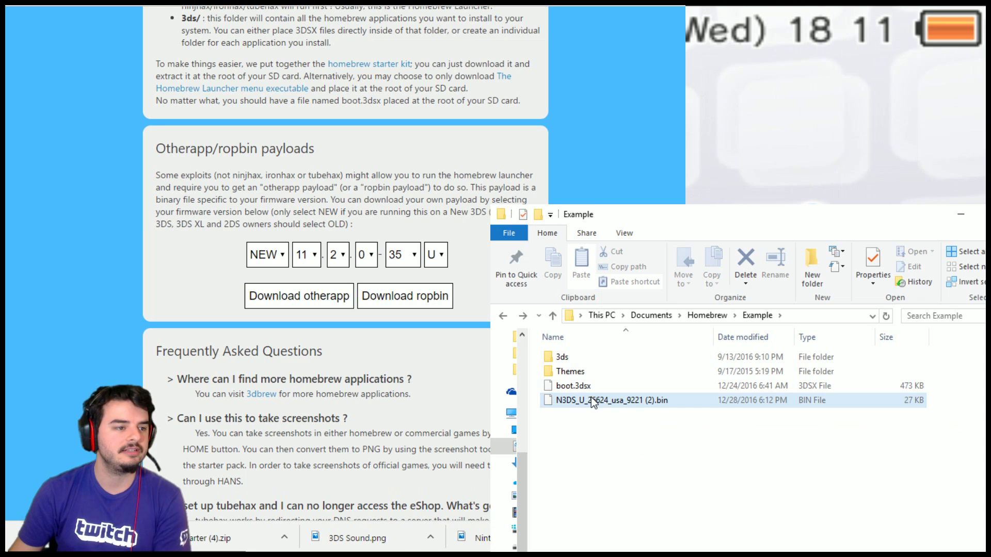
{"action": "left_click", "coordinate": [636, 403]}
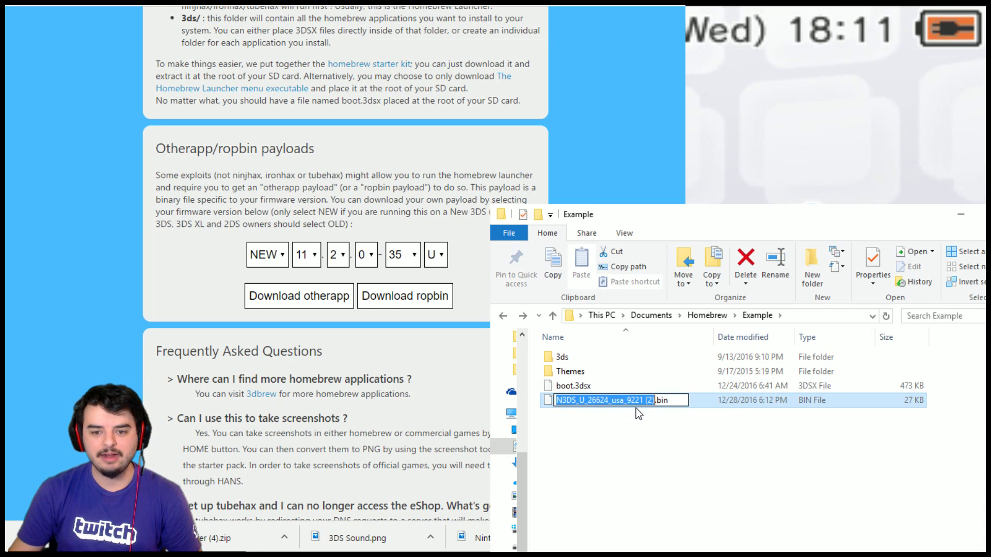
{"action": "type", "text": "otherapp"}
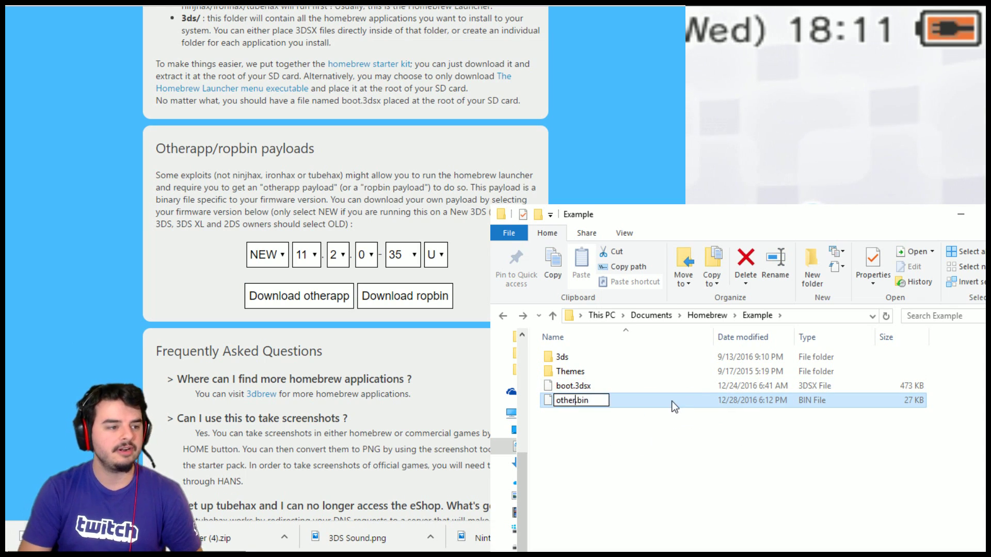
{"action": "key", "text": "Return"}
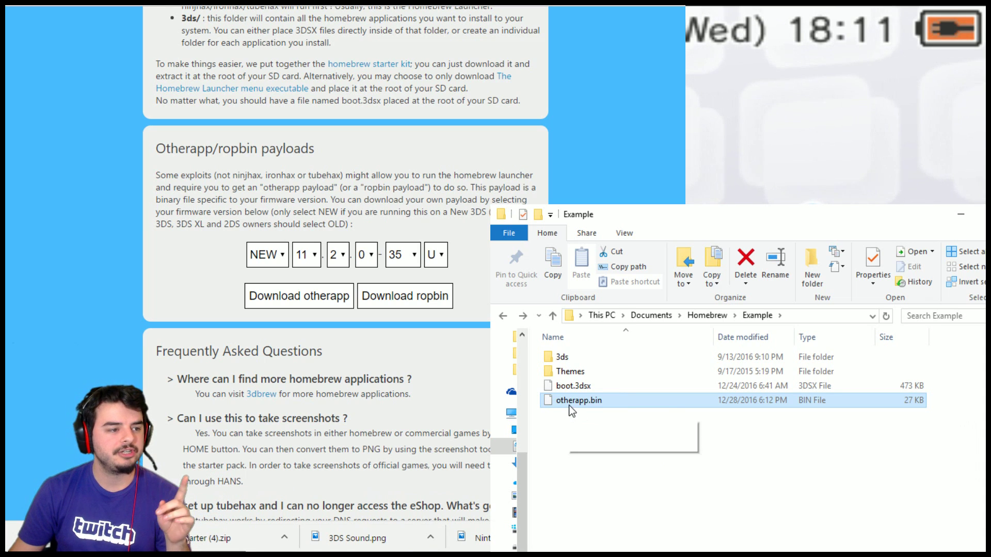
{"action": "mouse_move", "coordinate": [569, 404]}
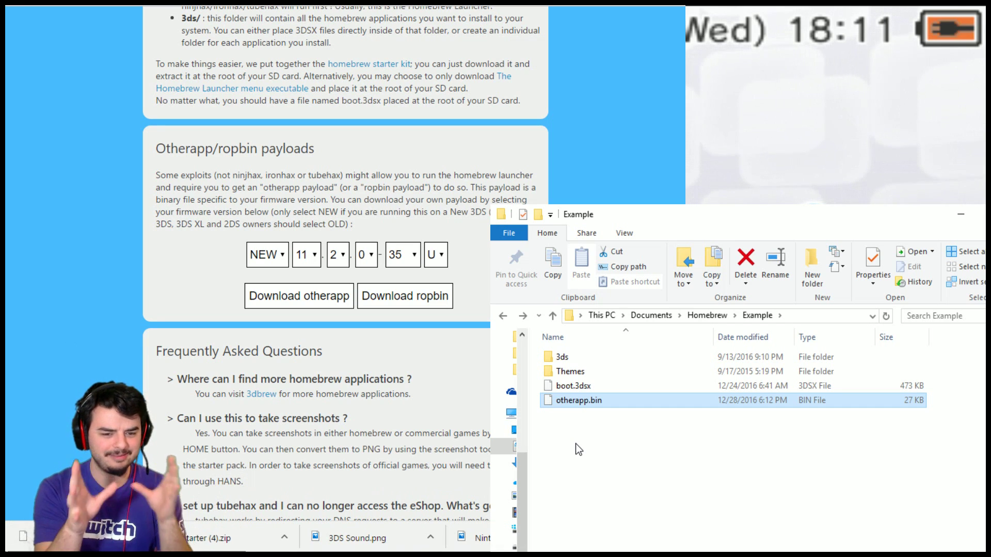
{"action": "left_click", "coordinate": [575, 444]}
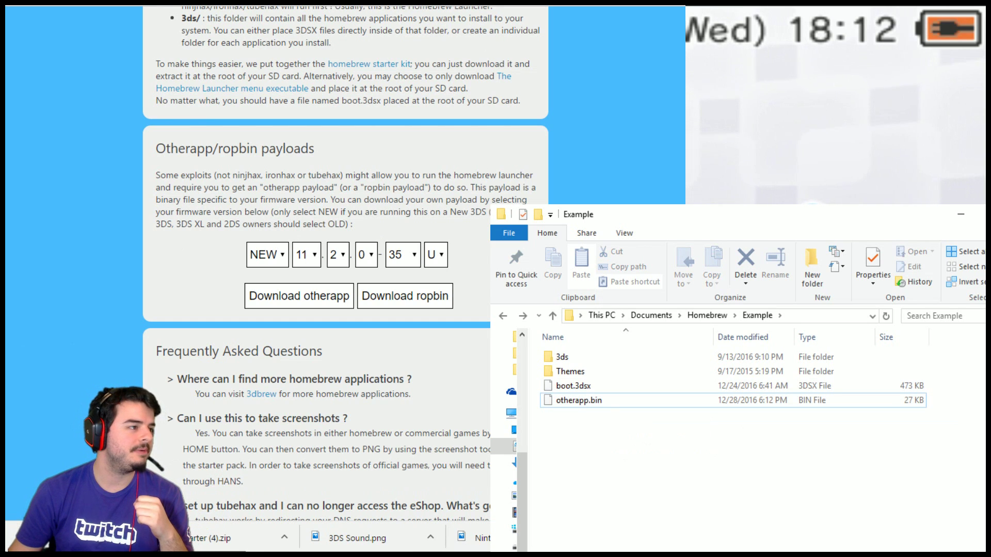
Step: Switch to the Dropbox file pages, download soundhax-usaN3DS.rar and place it in the Example folder
{"action": "key", "text": "alt+Tab"}
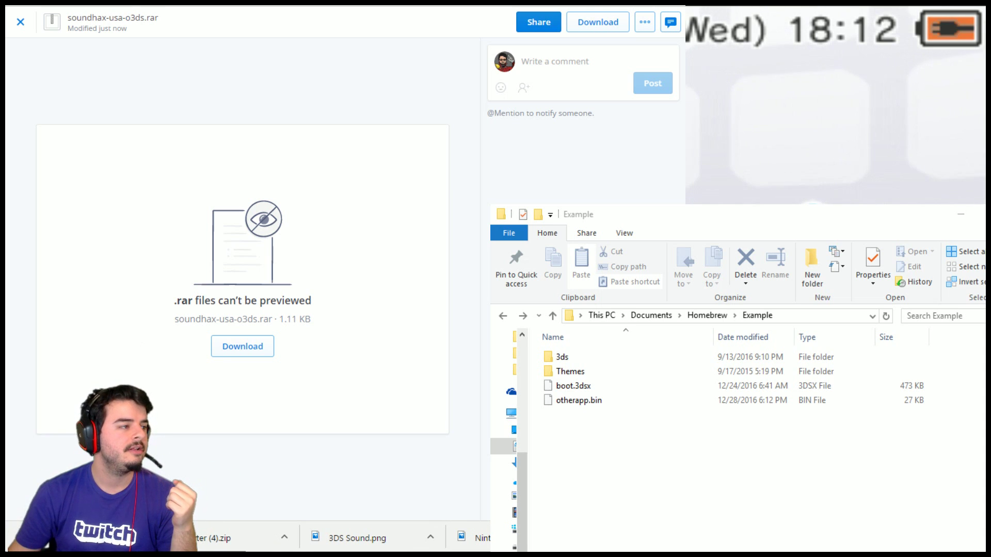
{"action": "key", "text": "Right"}
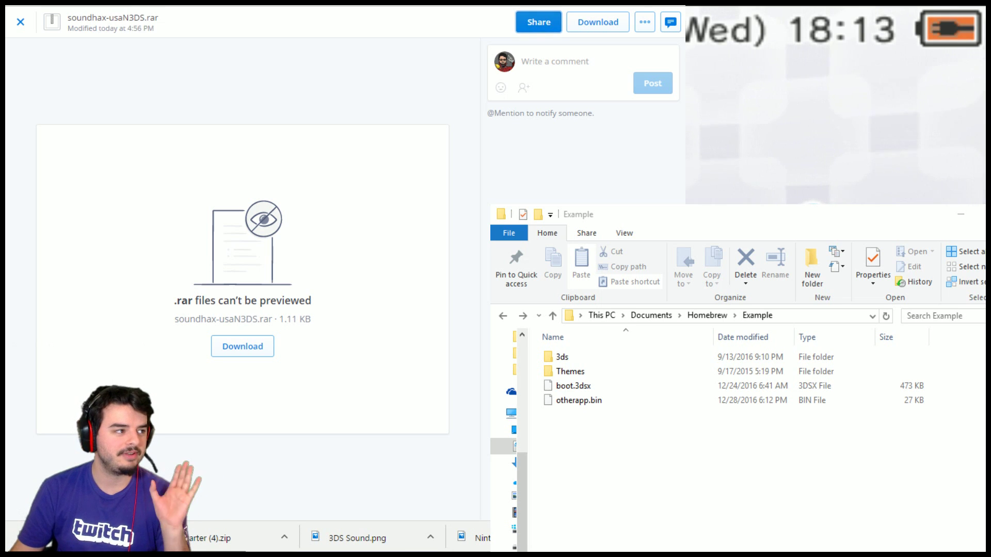
{"action": "key", "text": "Left"}
{"action": "left_click", "coordinate": [249, 349]}
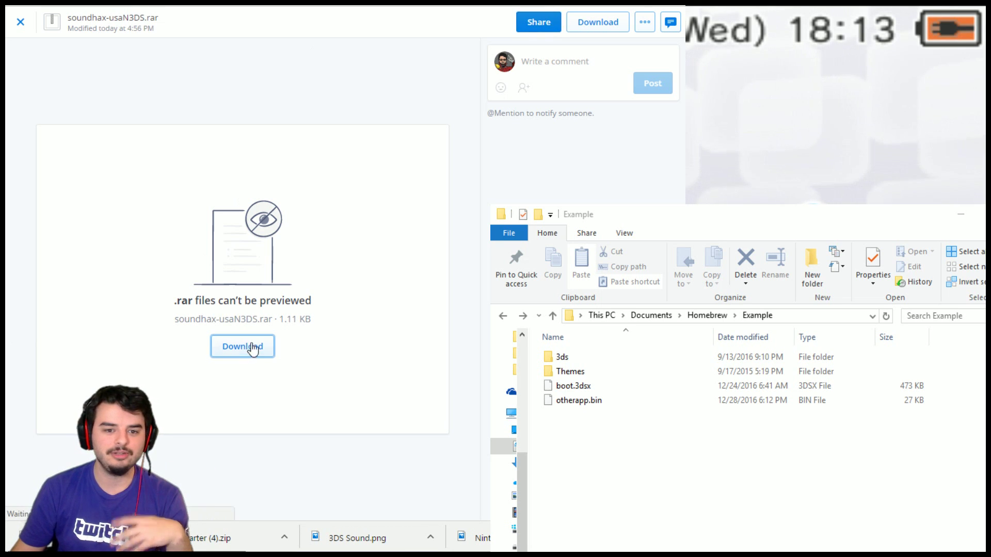
{"action": "left_click_drag", "start_coordinate": [62, 538], "coordinate": [621, 438]}
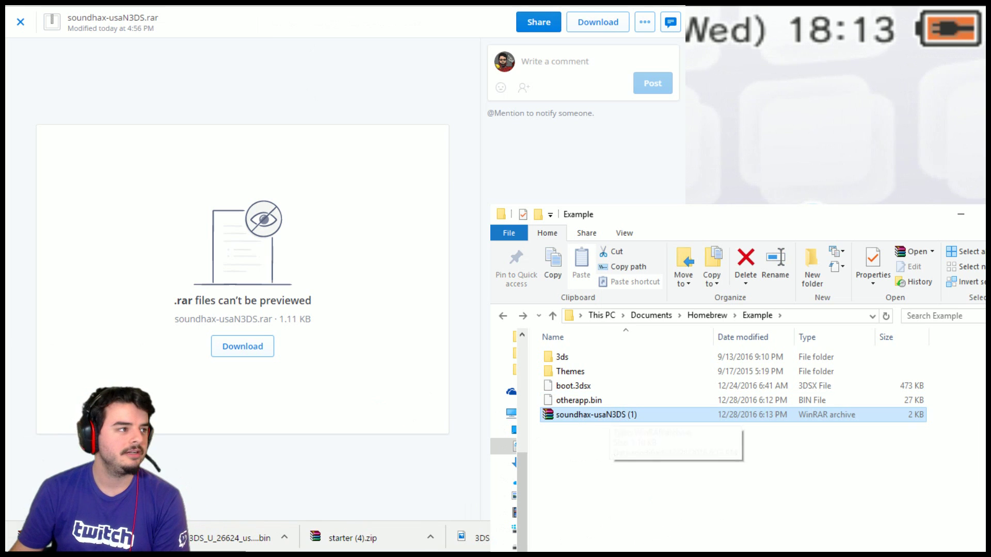
Step: Download soundhax-usa-o3ds.rar and place it in the Example folder
{"action": "left_click", "coordinate": [224, 346]}
{"action": "key", "text": "Right"}
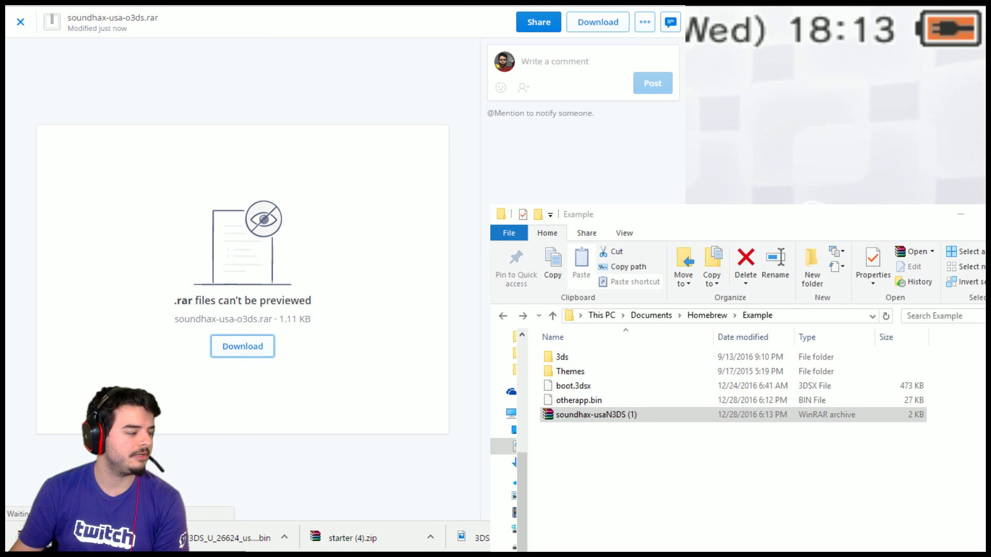
{"action": "left_click_drag", "start_coordinate": [61, 538], "coordinate": [623, 422]}
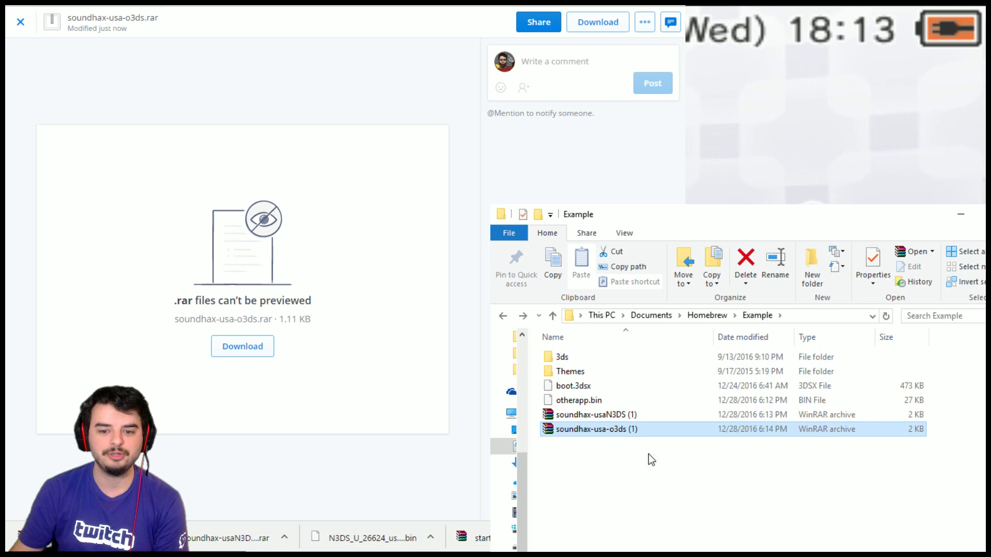
Step: Extract the soundhax-usaN3DS (1) archive directly into the Example folder
{"action": "right_click", "coordinate": [618, 417]}
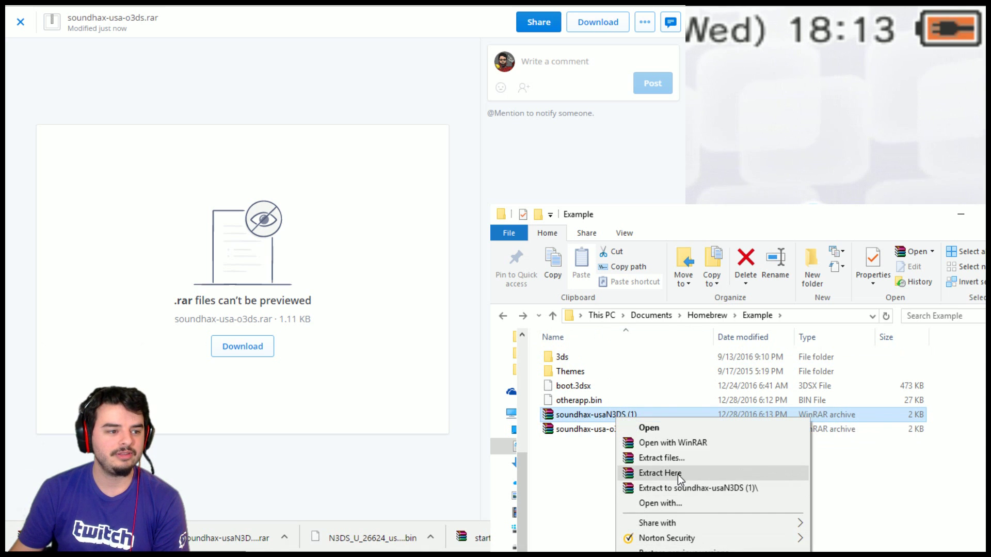
{"action": "left_click", "coordinate": [680, 479]}
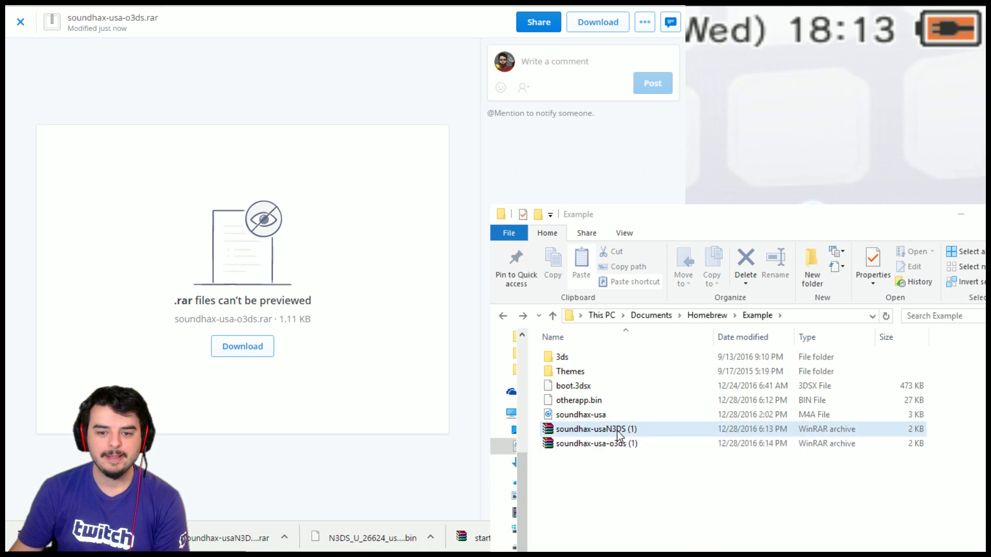
Step: Extract the soundhax-usa-o3ds (1) archive directly into the Example folder
{"action": "left_click", "coordinate": [632, 442]}
{"action": "left_click_drag", "start_coordinate": [680, 485], "coordinate": [623, 451]}
{"action": "left_click", "coordinate": [616, 446]}
{"action": "right_click", "coordinate": [615, 445]}
{"action": "left_click", "coordinate": [677, 499]}
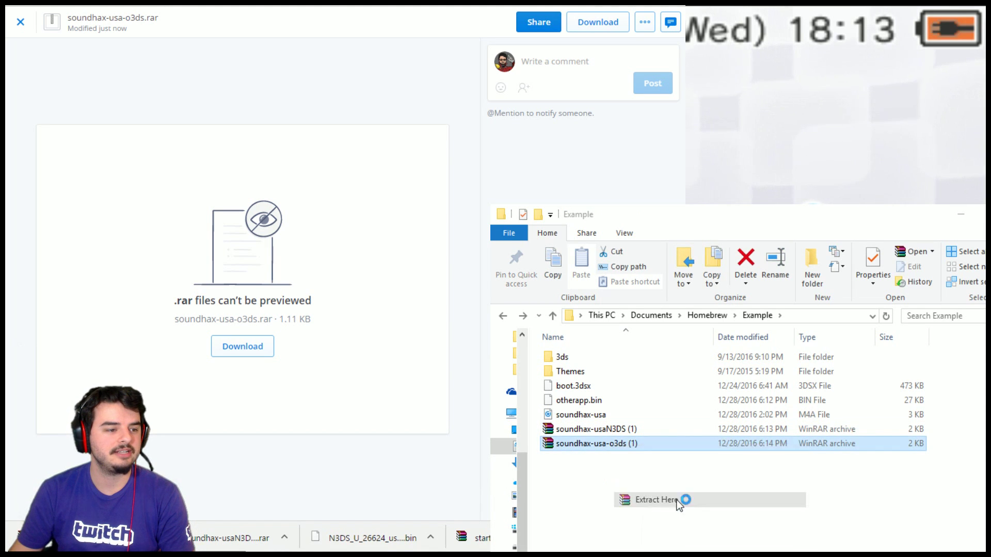
{"action": "left_click", "coordinate": [619, 460]}
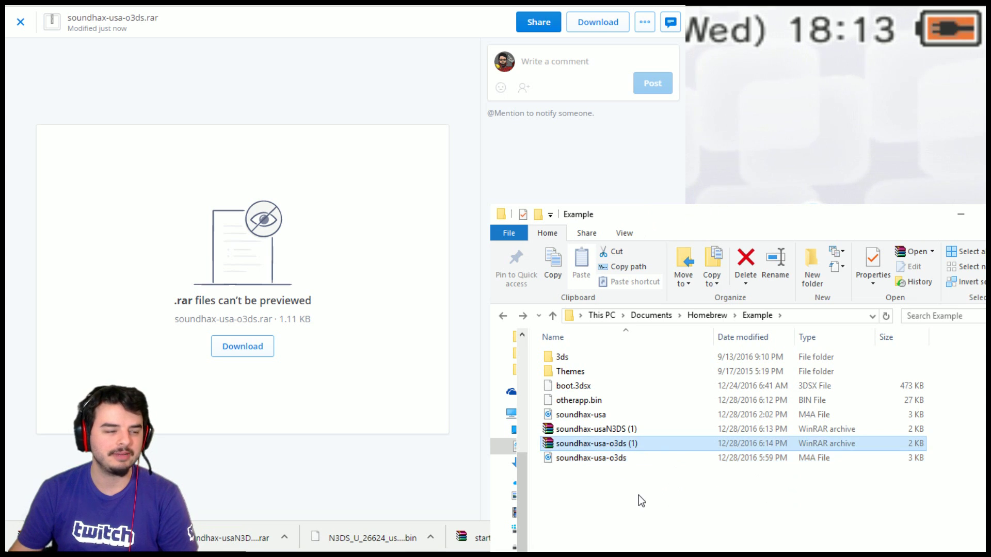
Step: Delete both soundhax archives and the extracted soundhax-usa-o3ds audio file from the Example folder, and close the folder and browser windows
{"action": "left_click_drag", "start_coordinate": [636, 495], "coordinate": [598, 434]}
{"action": "key", "text": "Delete"}
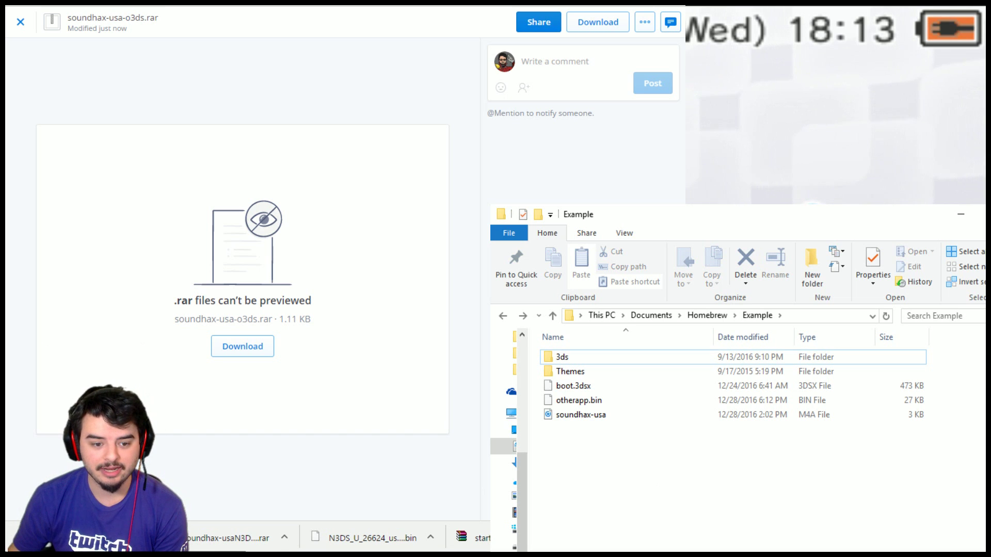
{"action": "key", "text": "alt+F4"}
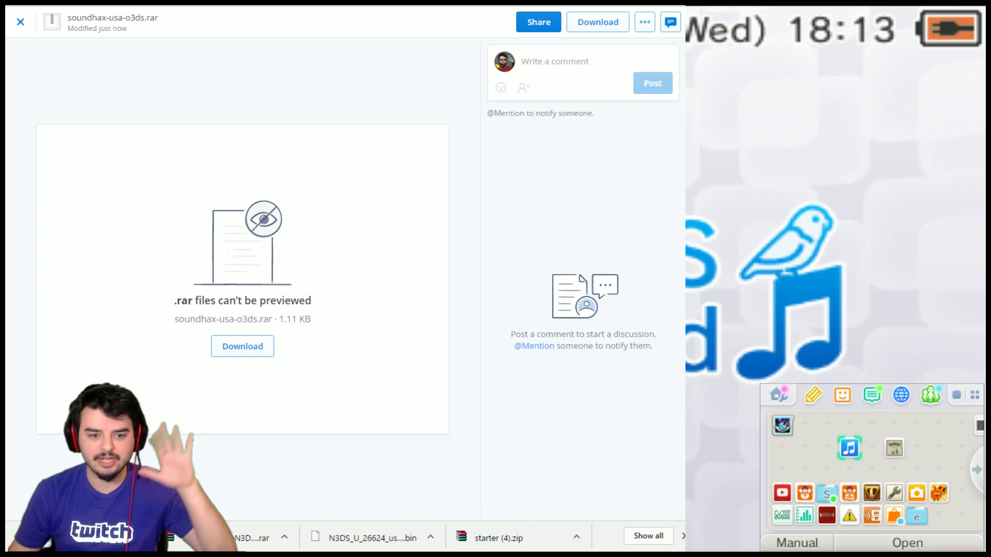
{"action": "key", "text": "alt+F4"}
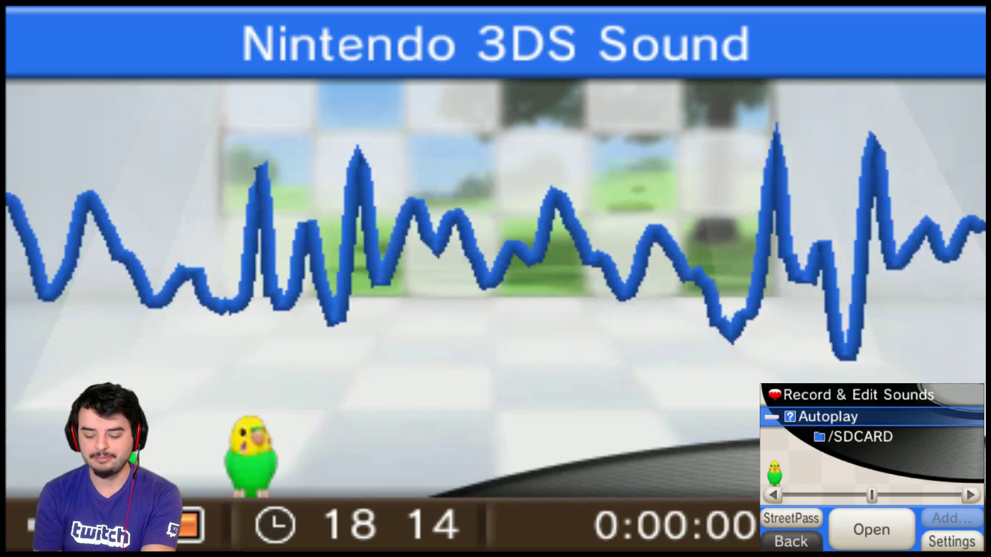
Step: Switch to Nintendo 3DS Sound and open the /SDCARD folder
{"action": "key", "text": "Down"}
{"action": "key", "text": "Down"}
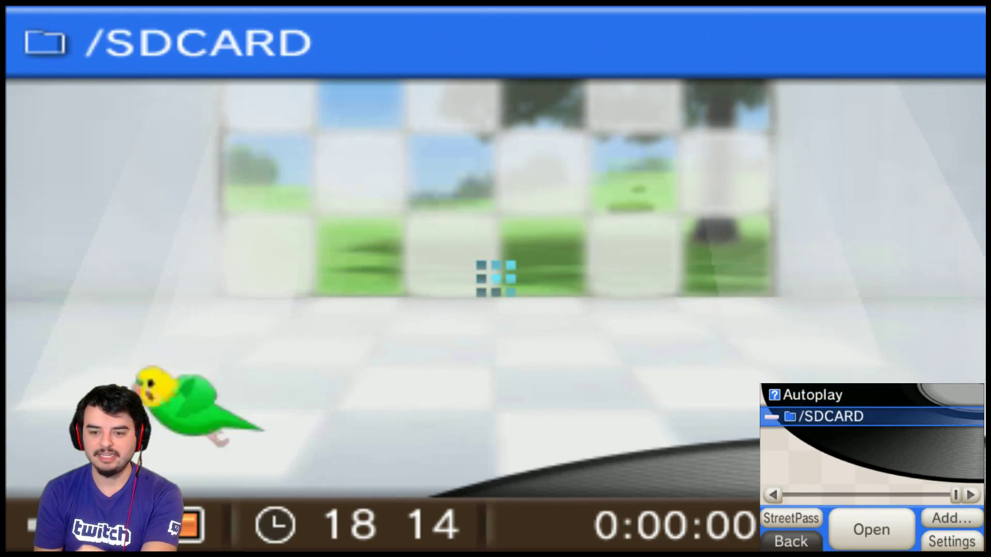
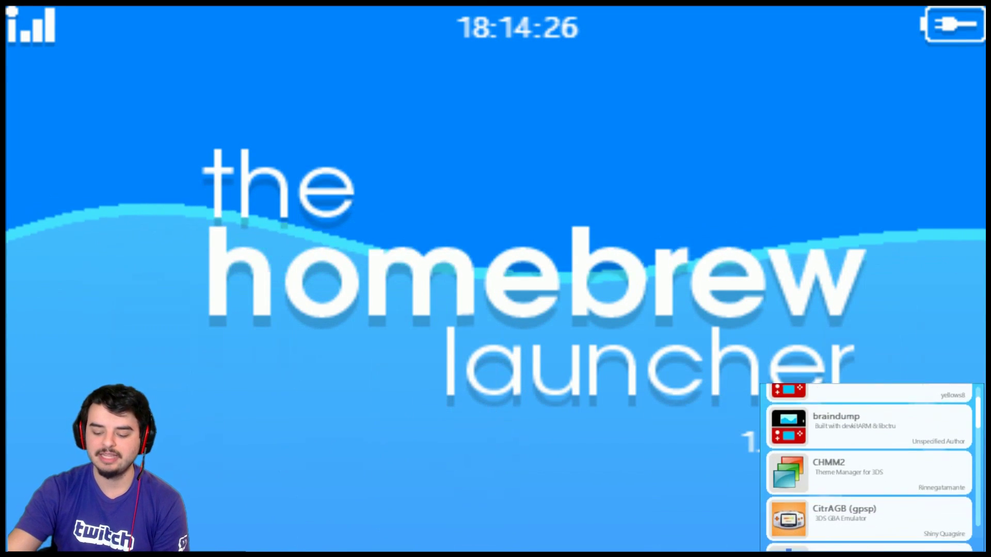
Step: Look through the list of installed applications in the Homebrew Launcher and return to its beginning
{"action": "scroll", "coordinate": [868, 467], "scroll_direction": "down", "scroll_amount": 8}
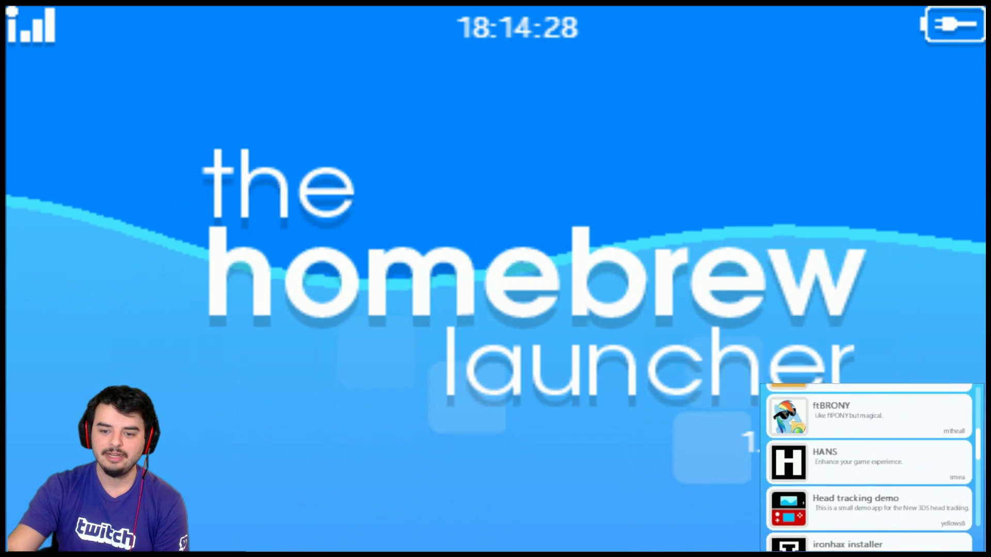
{"action": "scroll", "coordinate": [869, 468], "scroll_direction": "up", "scroll_amount": 10}
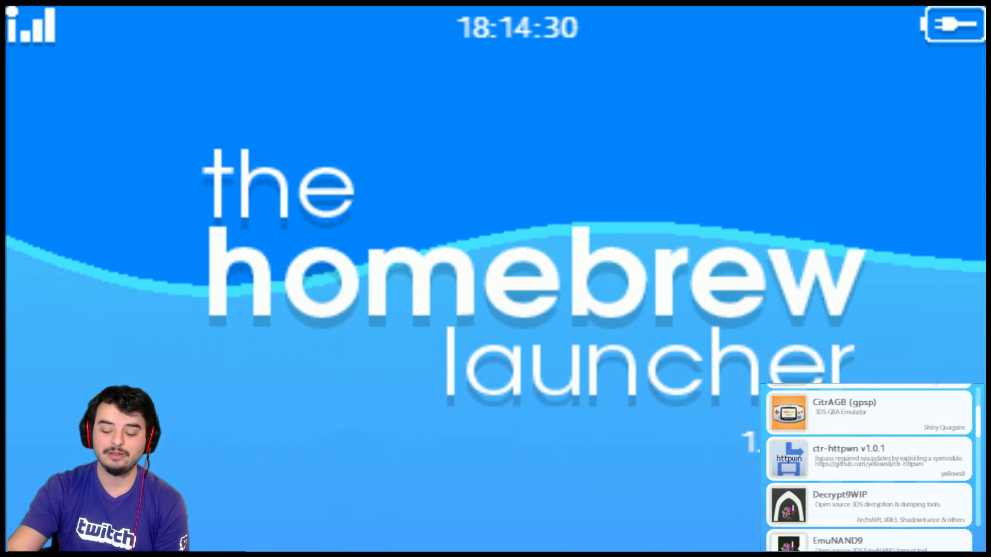
{"action": "scroll", "coordinate": [869, 467], "scroll_direction": "up", "scroll_amount": 3}
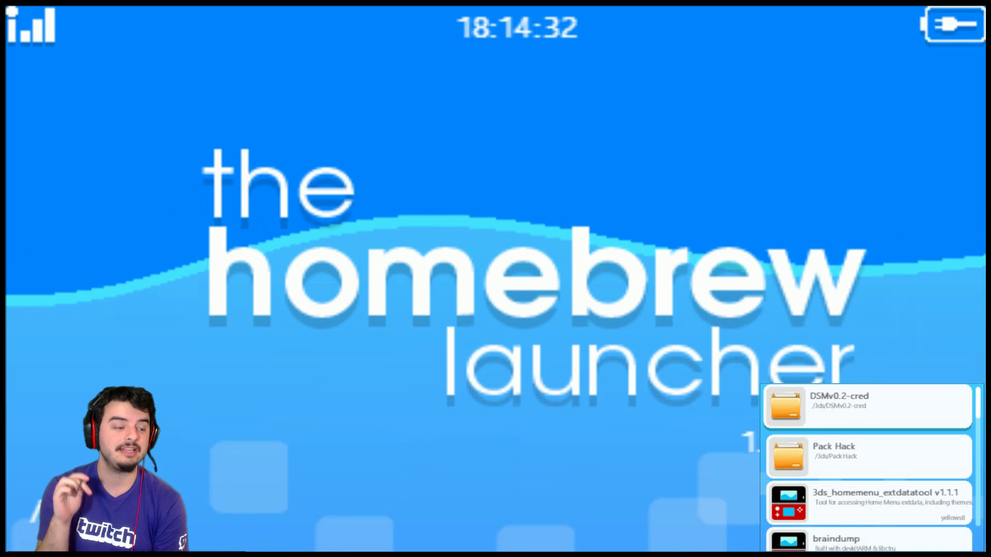